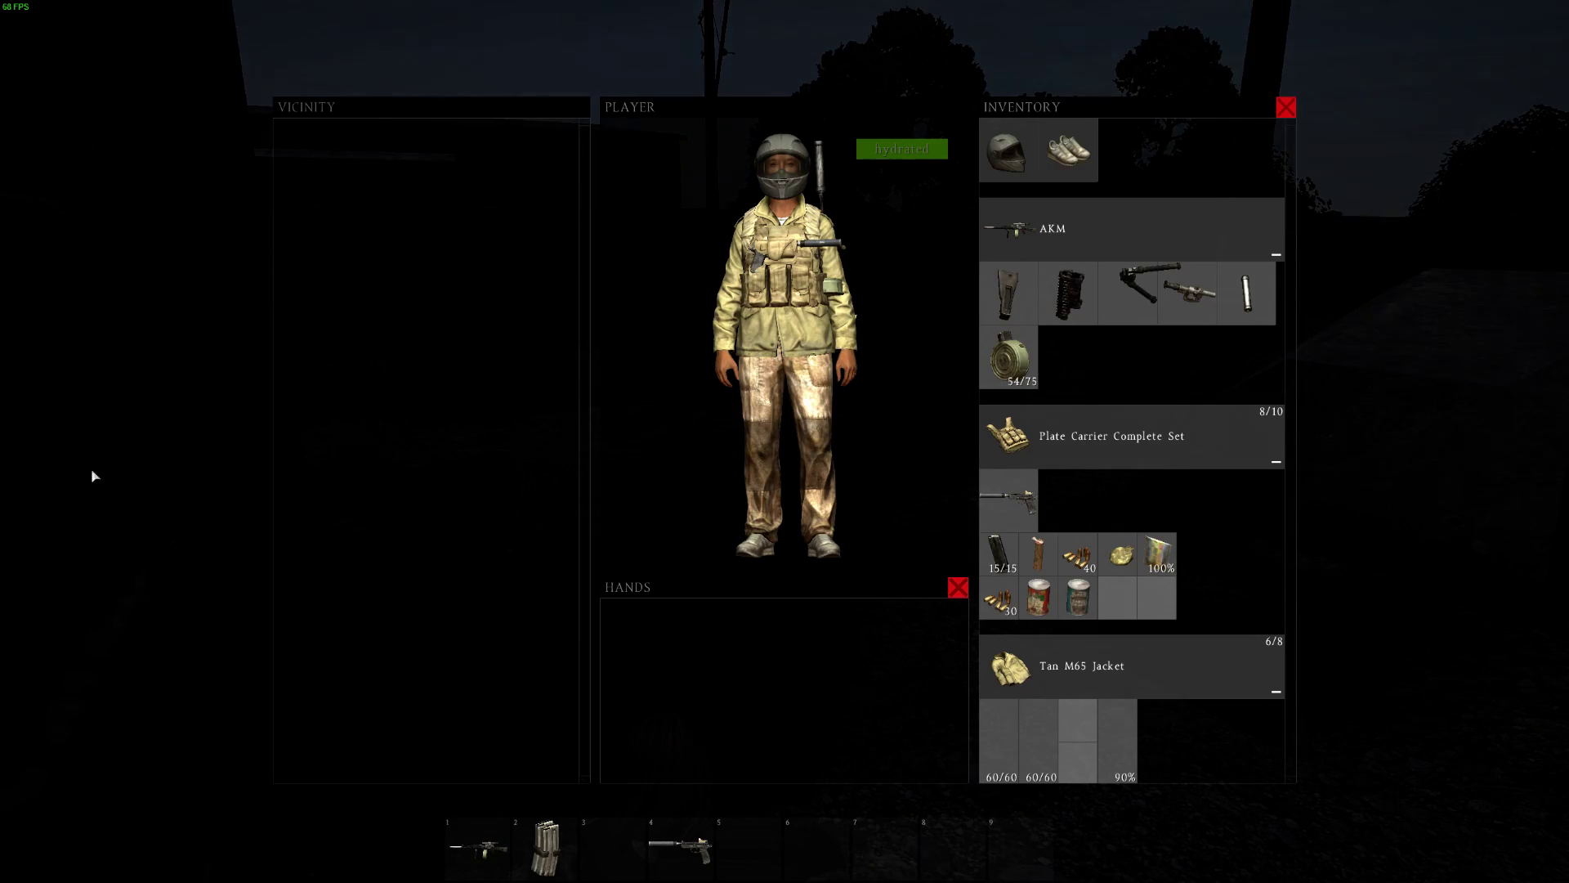
Step: Move the AKM from the inventory list into the Hands slot
drag(1044, 232, 785, 686)
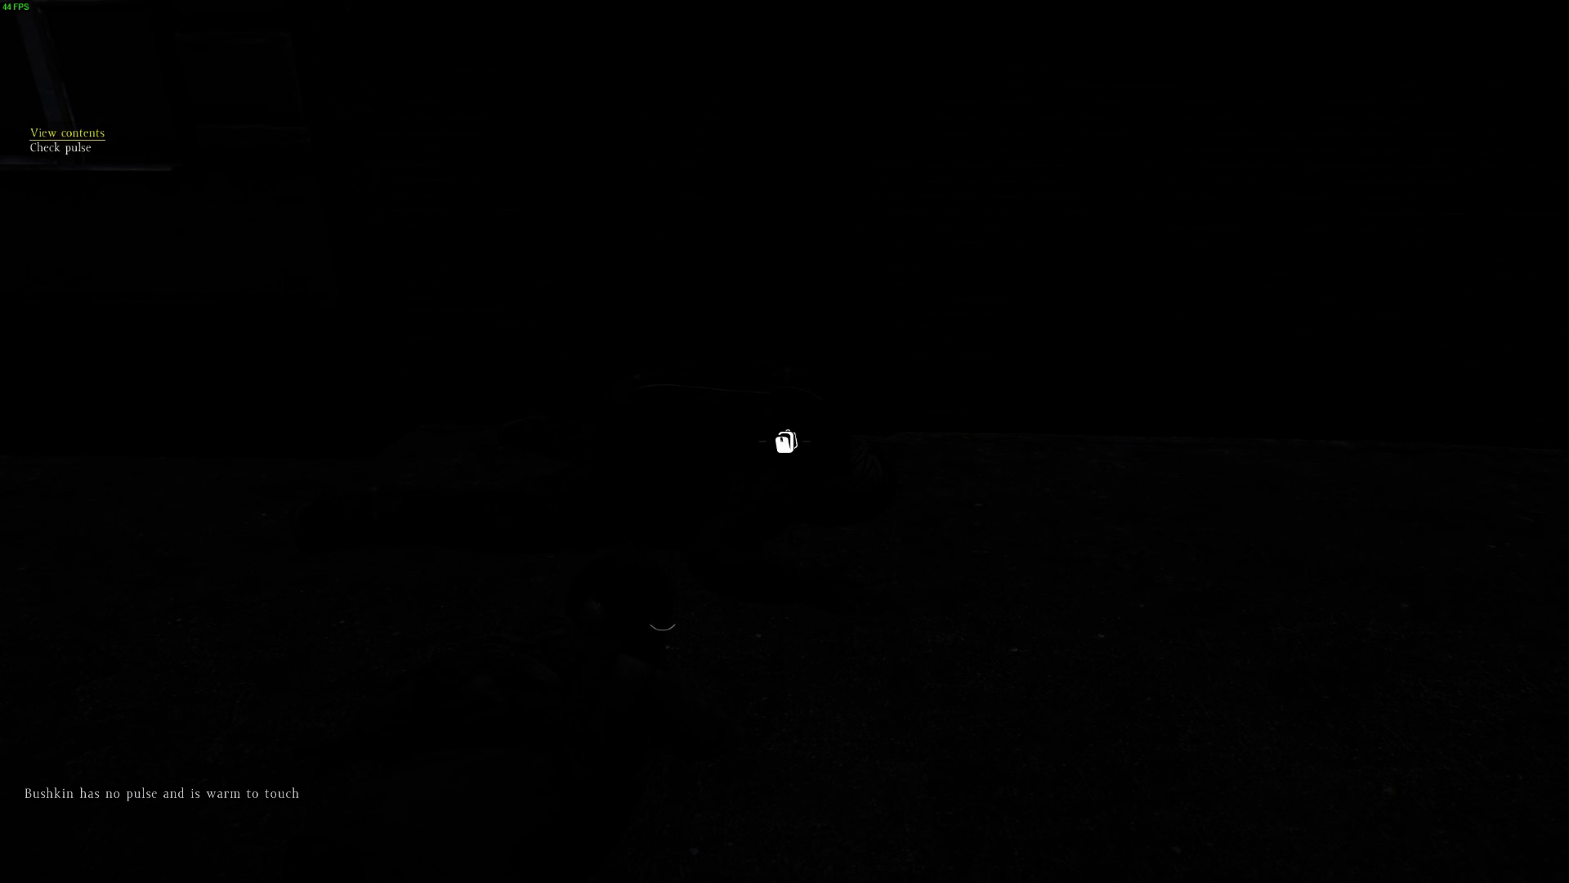
Step: View the body's contents and take its crowbar, gloves and Yellow Armband
click(786, 443)
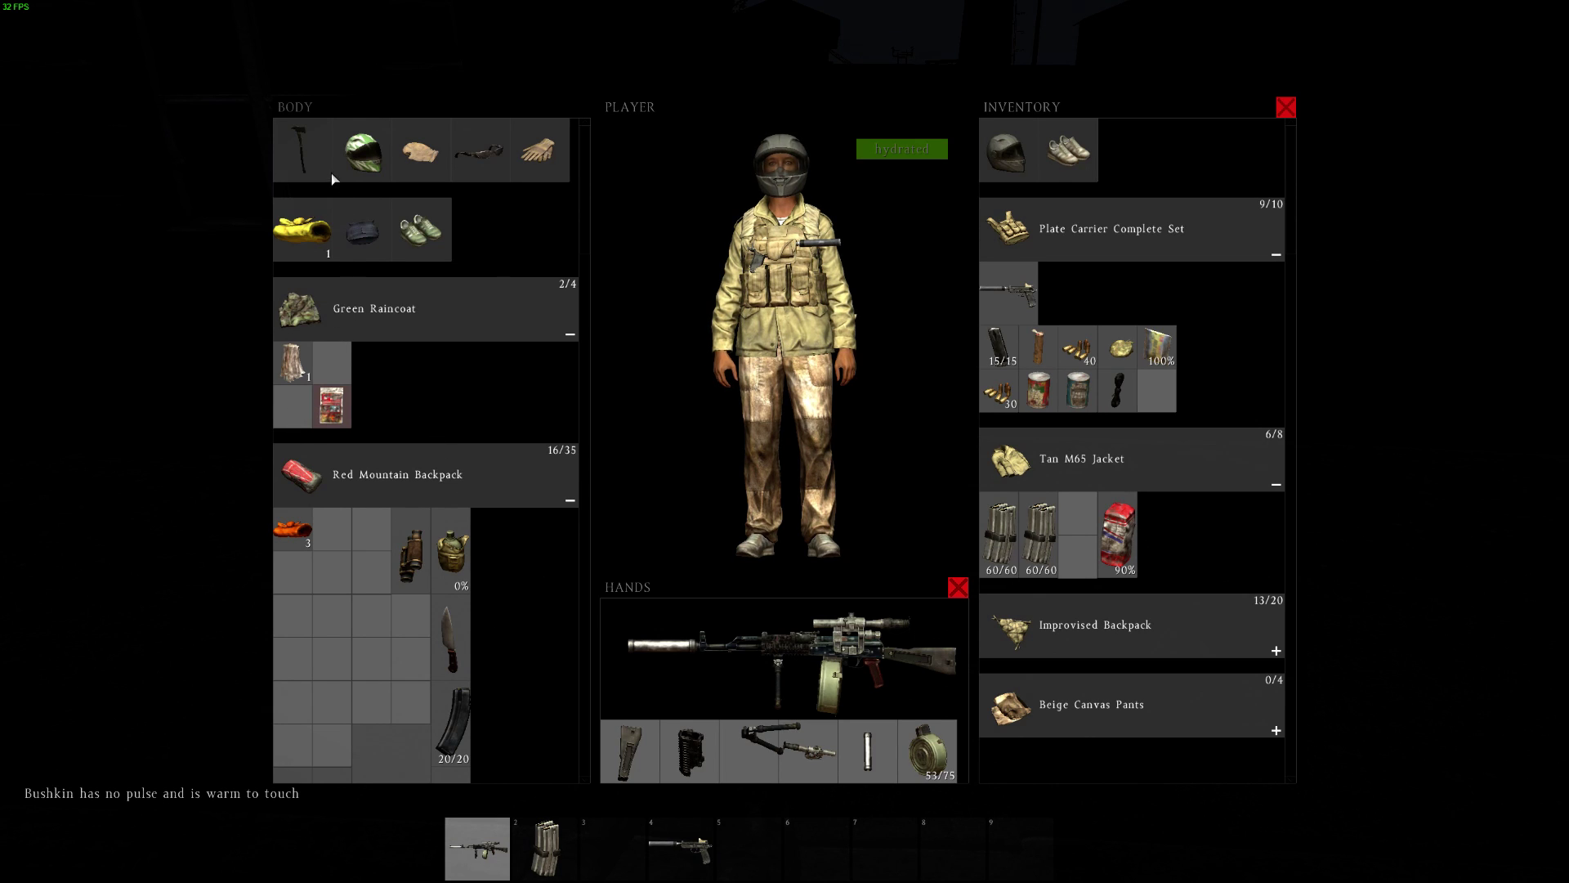
double_click(308, 146)
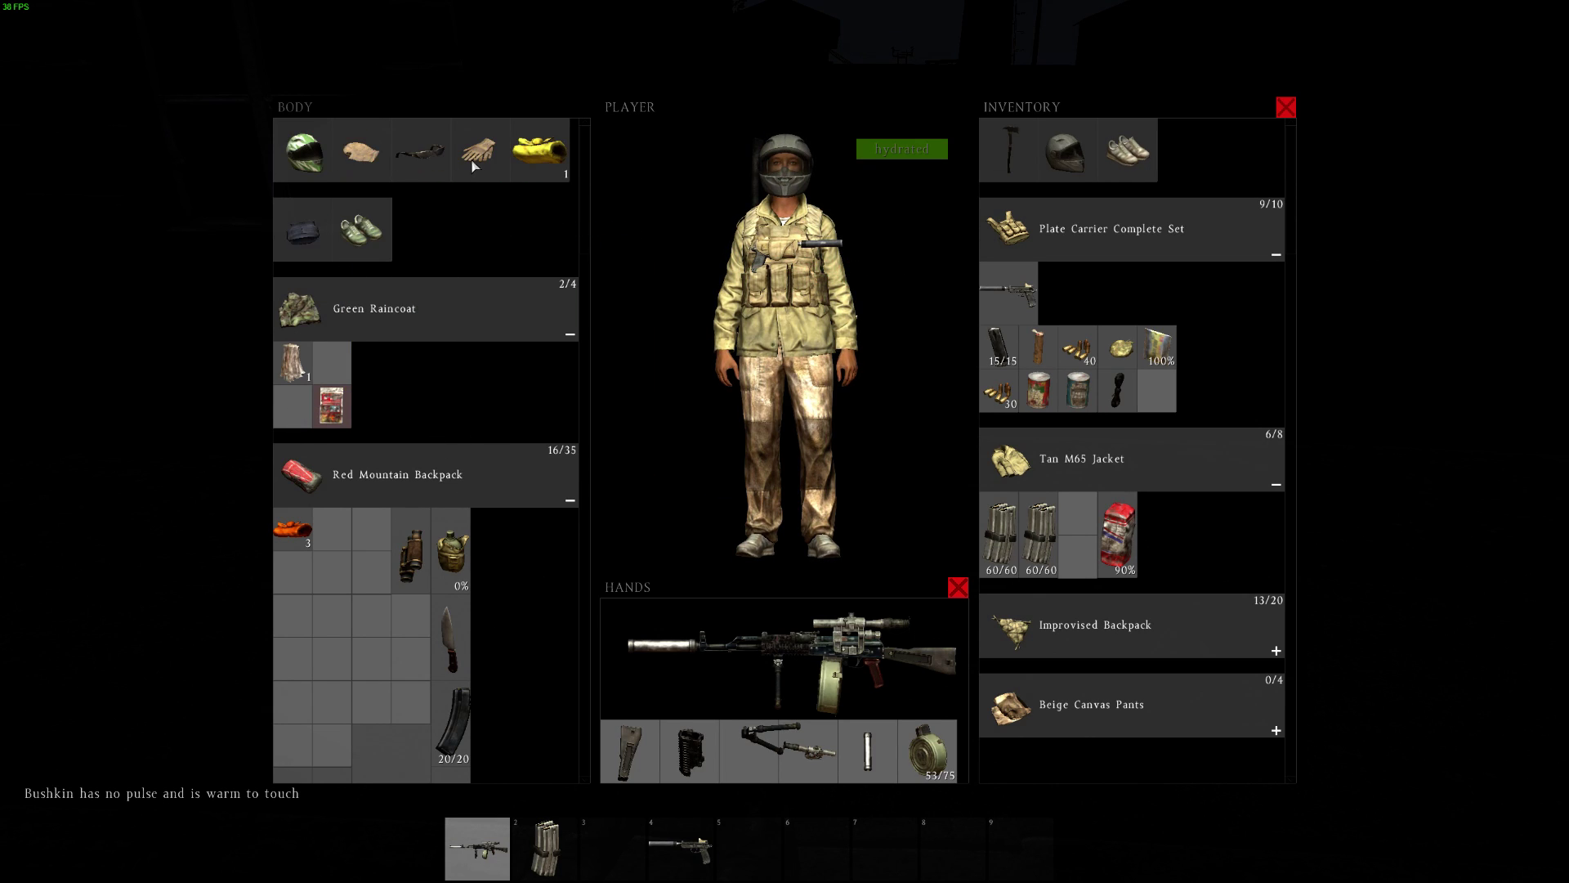
double_click(476, 157)
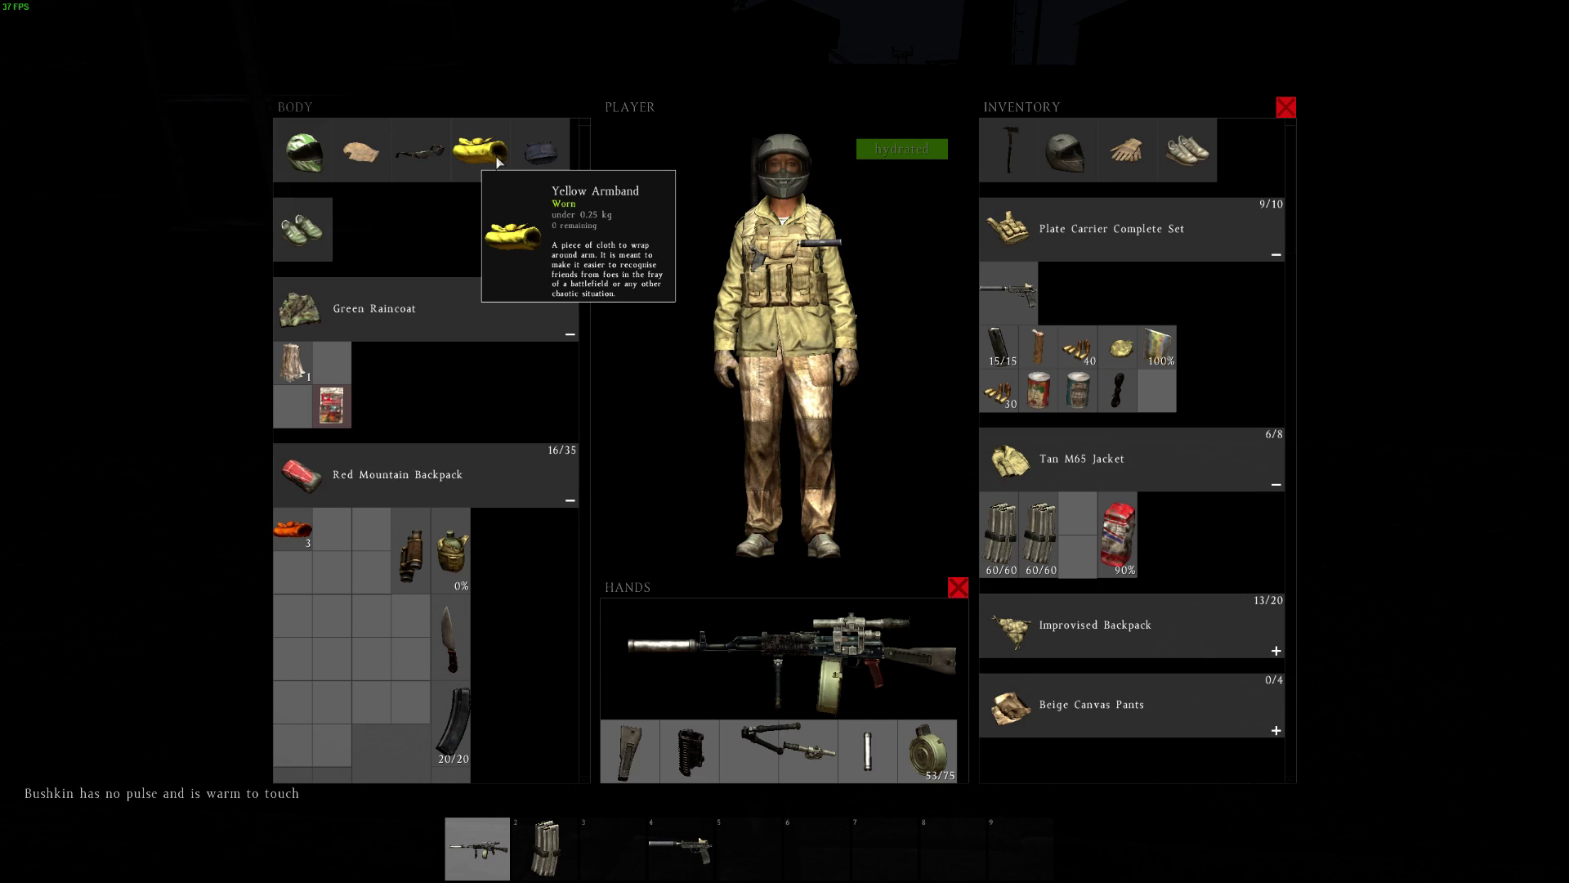
double_click(497, 156)
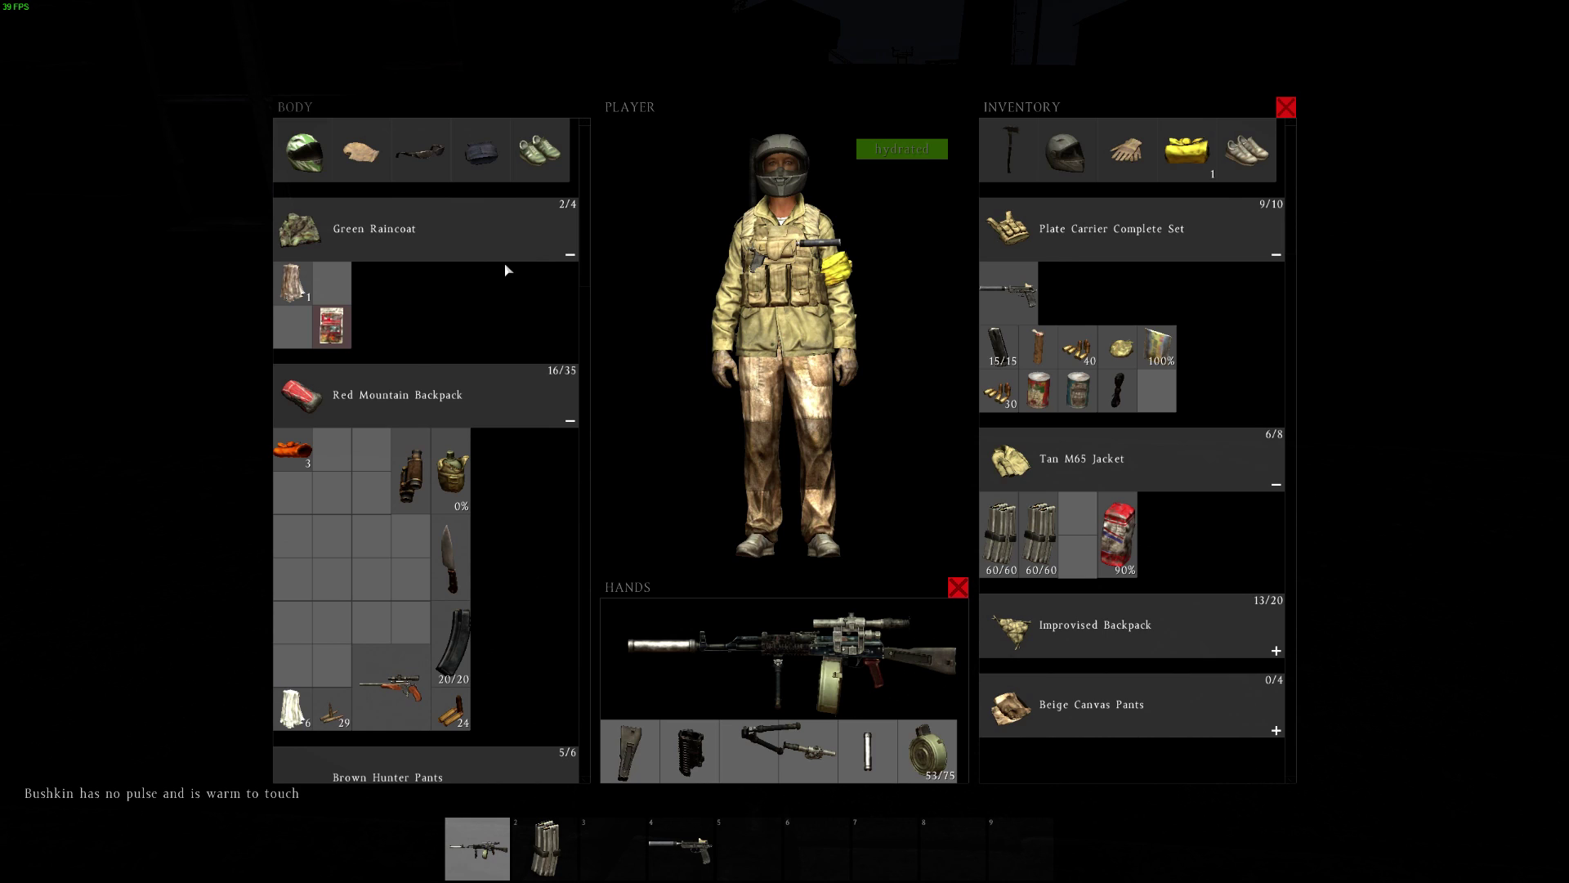
scroll(351, 382, down, 1)
scroll(380, 441, down, 1)
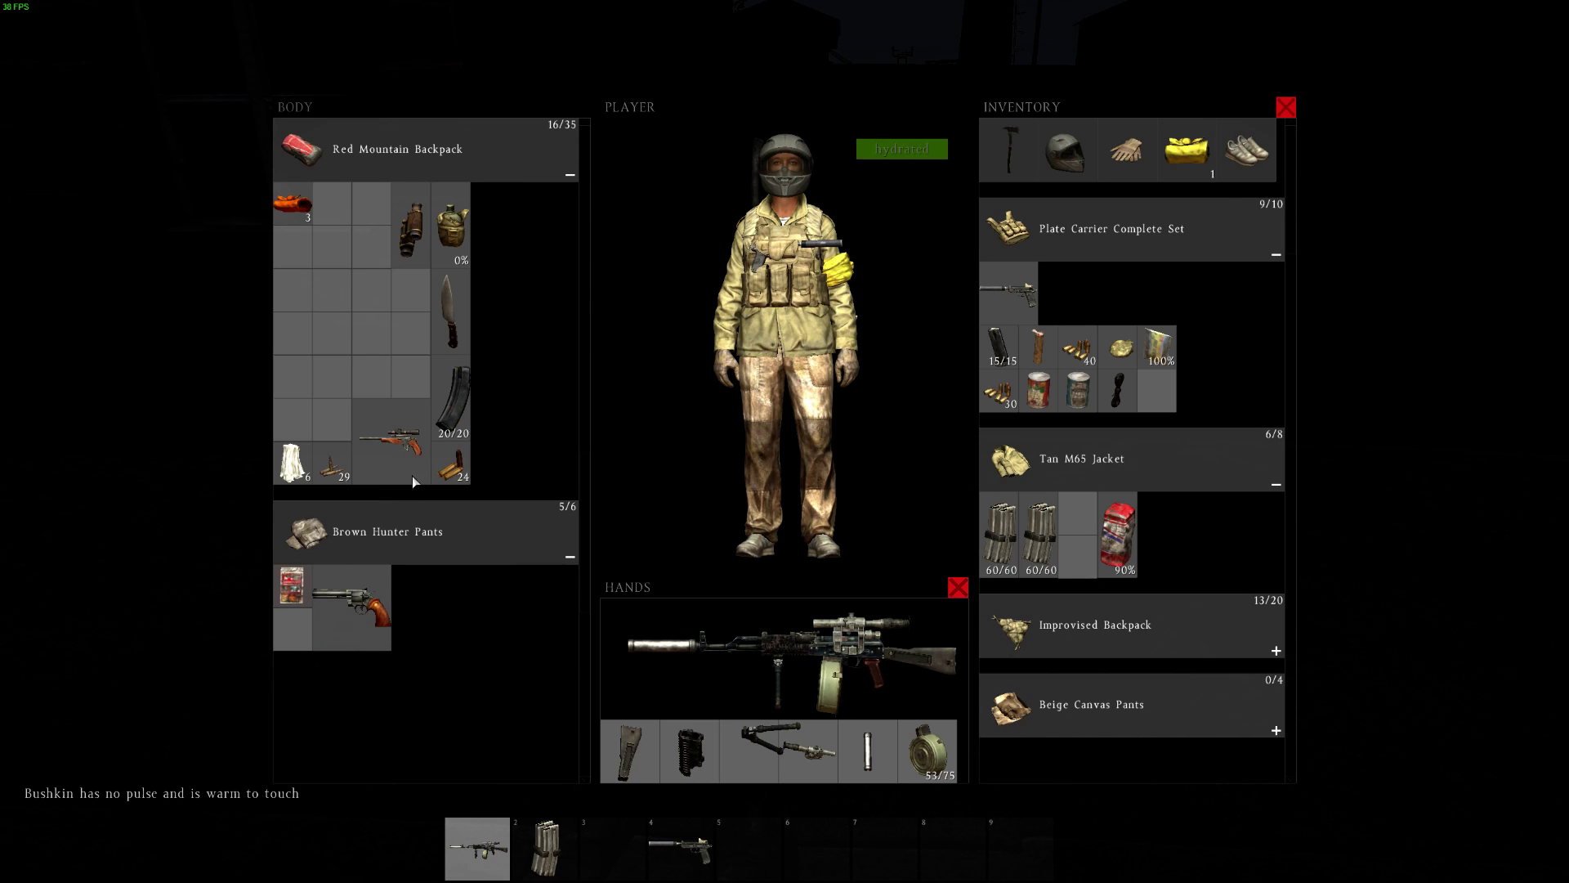